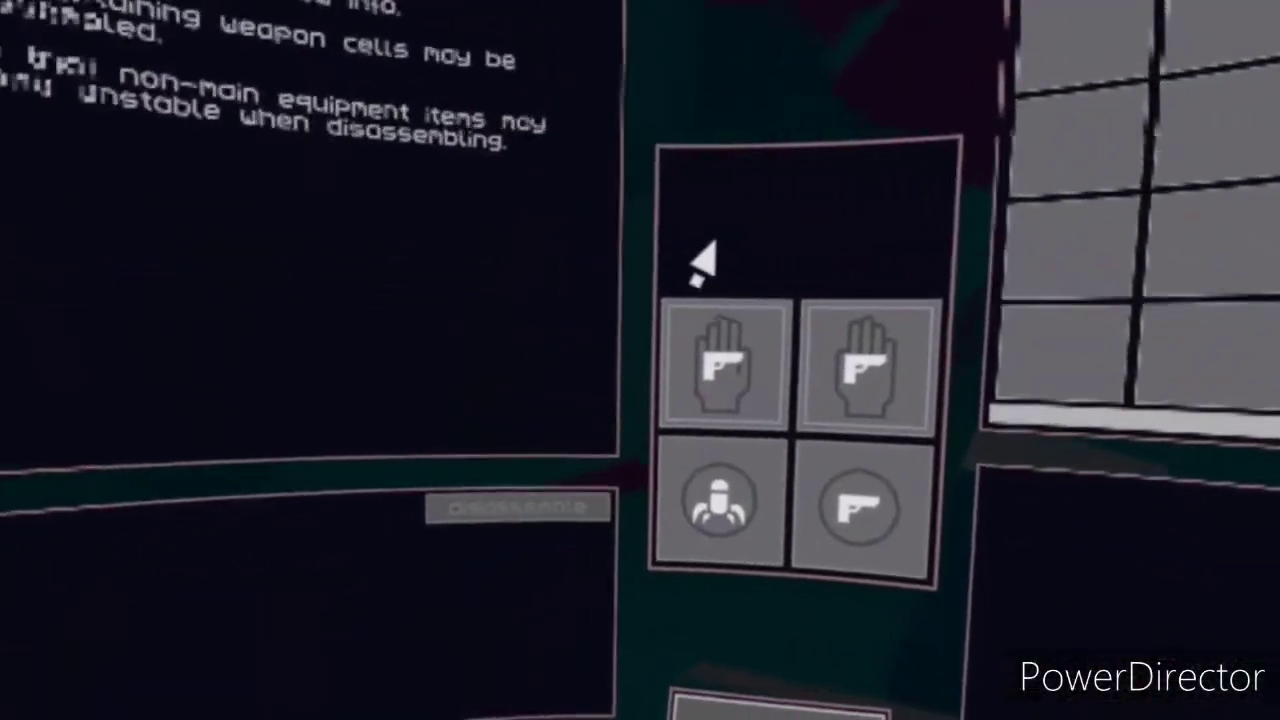
mouse_move(867, 366)
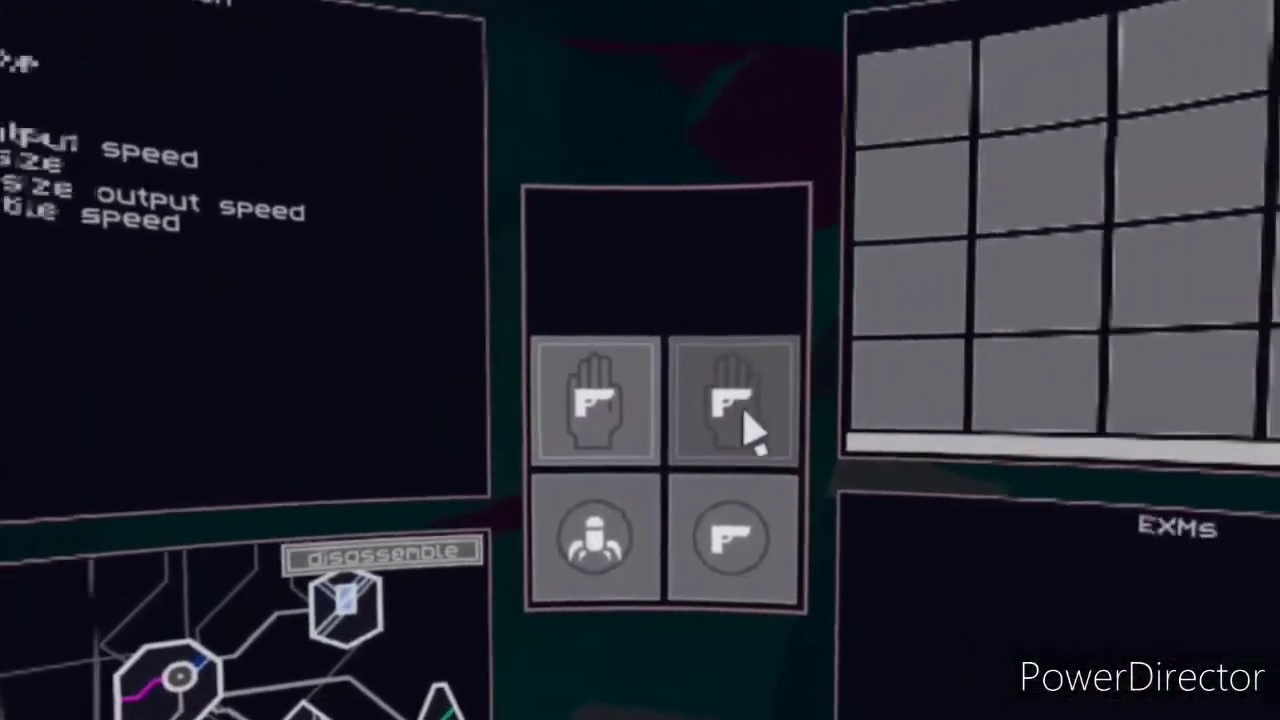
Step: Inspect the modules of the right-hand and spare weapons
left_click(750, 425)
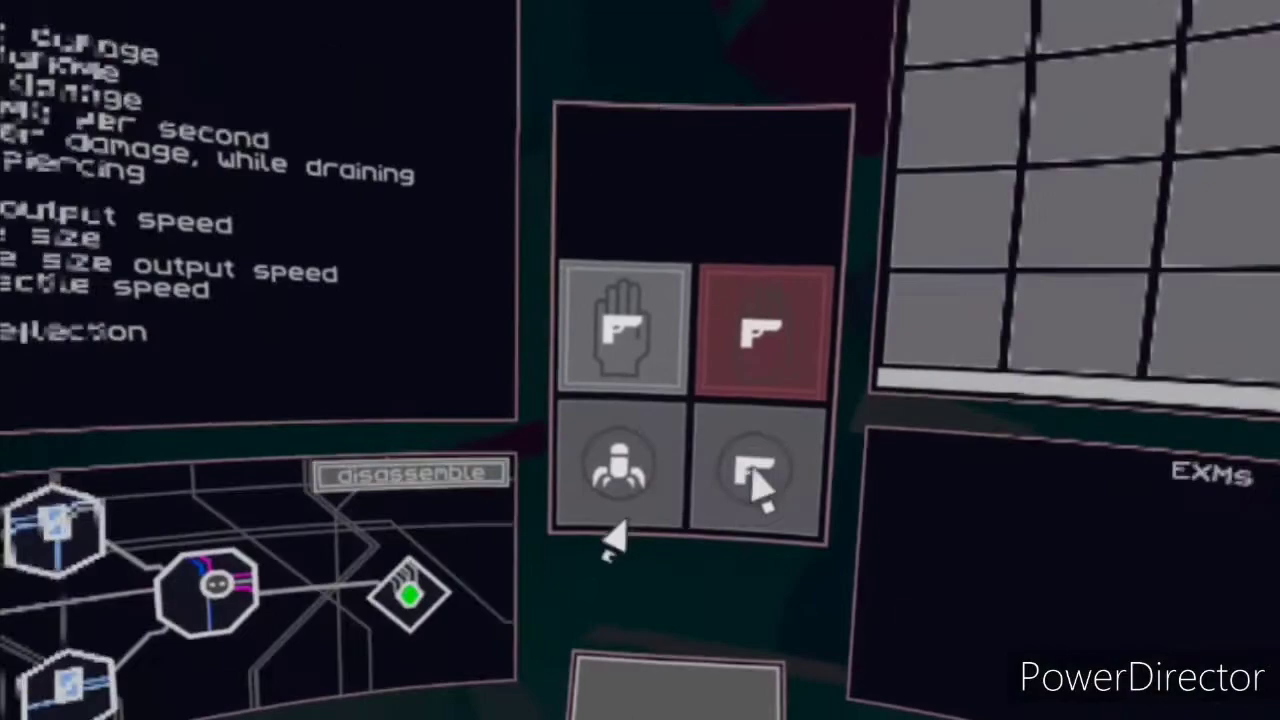
left_click(951, 466)
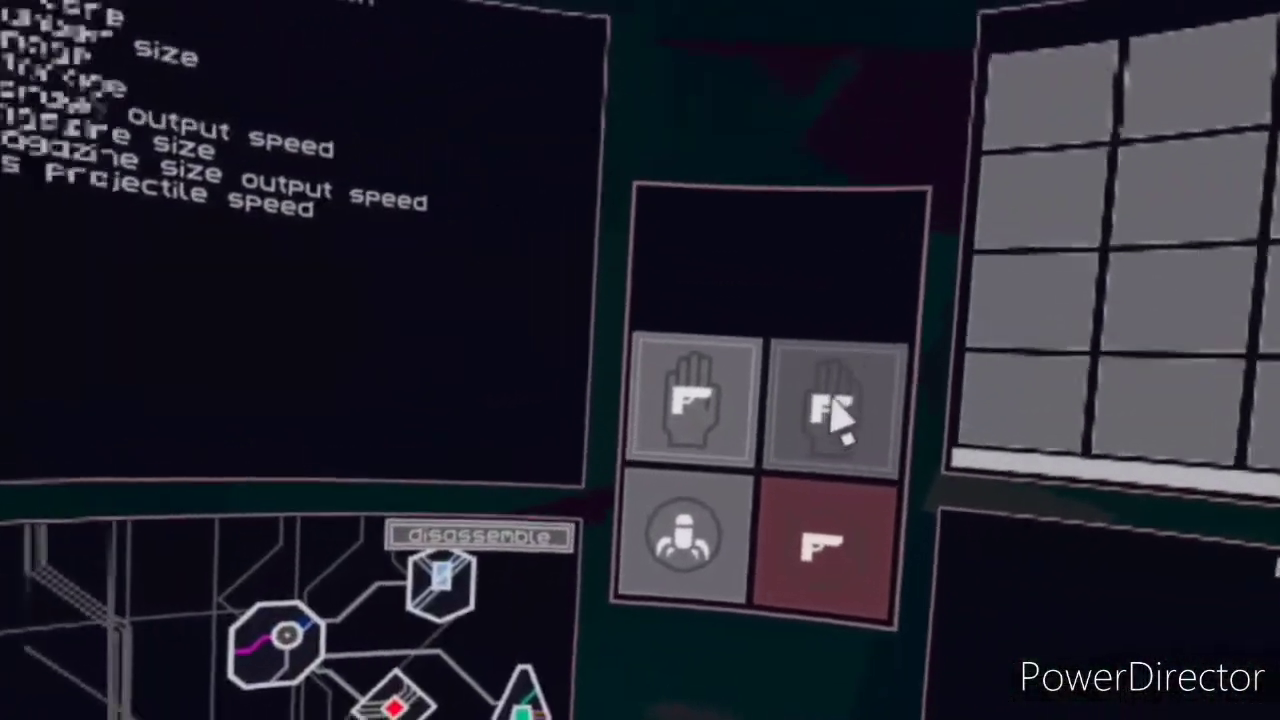
left_click(835, 410)
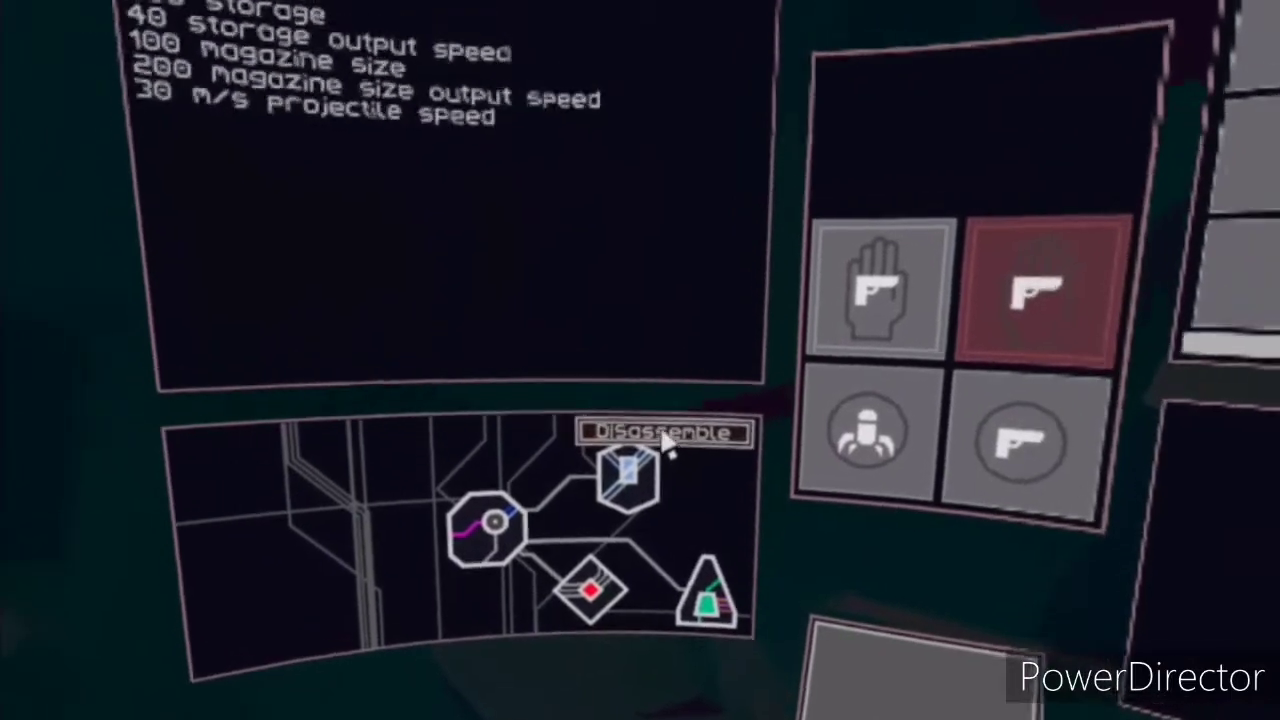
Step: Disassemble the corrosion core from the left-hand weapon and return to the main menu
left_click(720, 423)
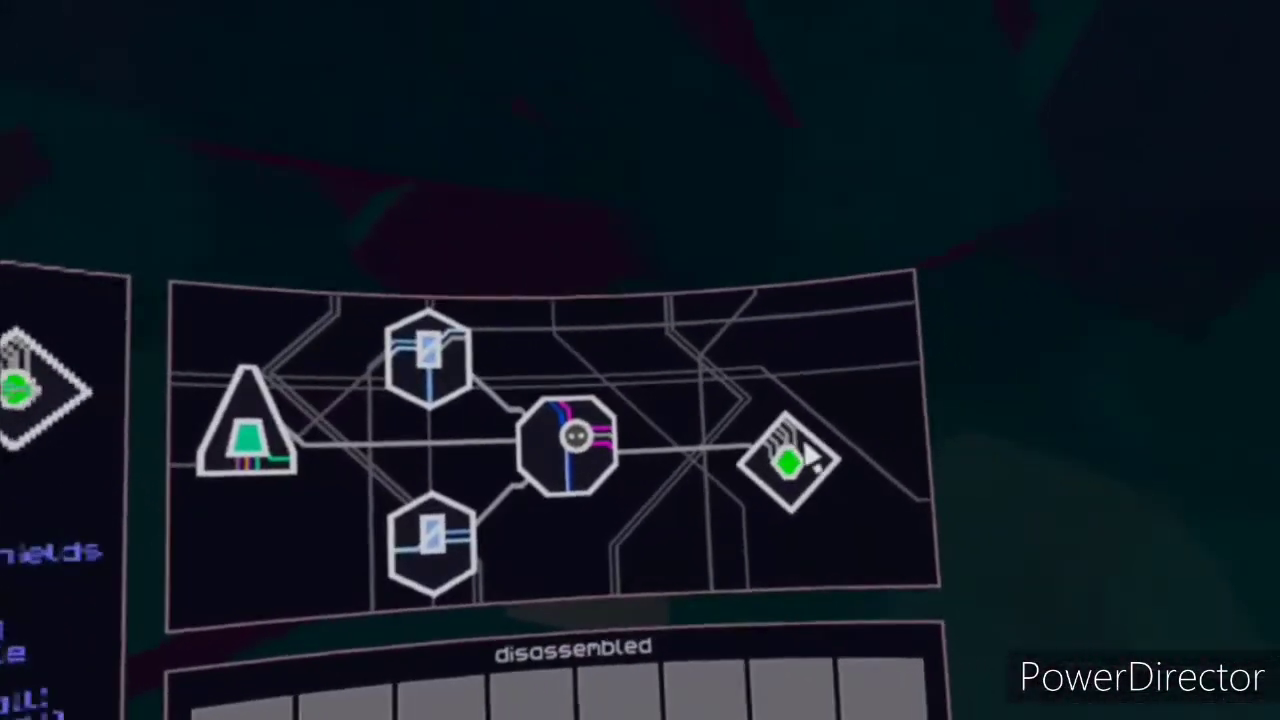
left_click(786, 458)
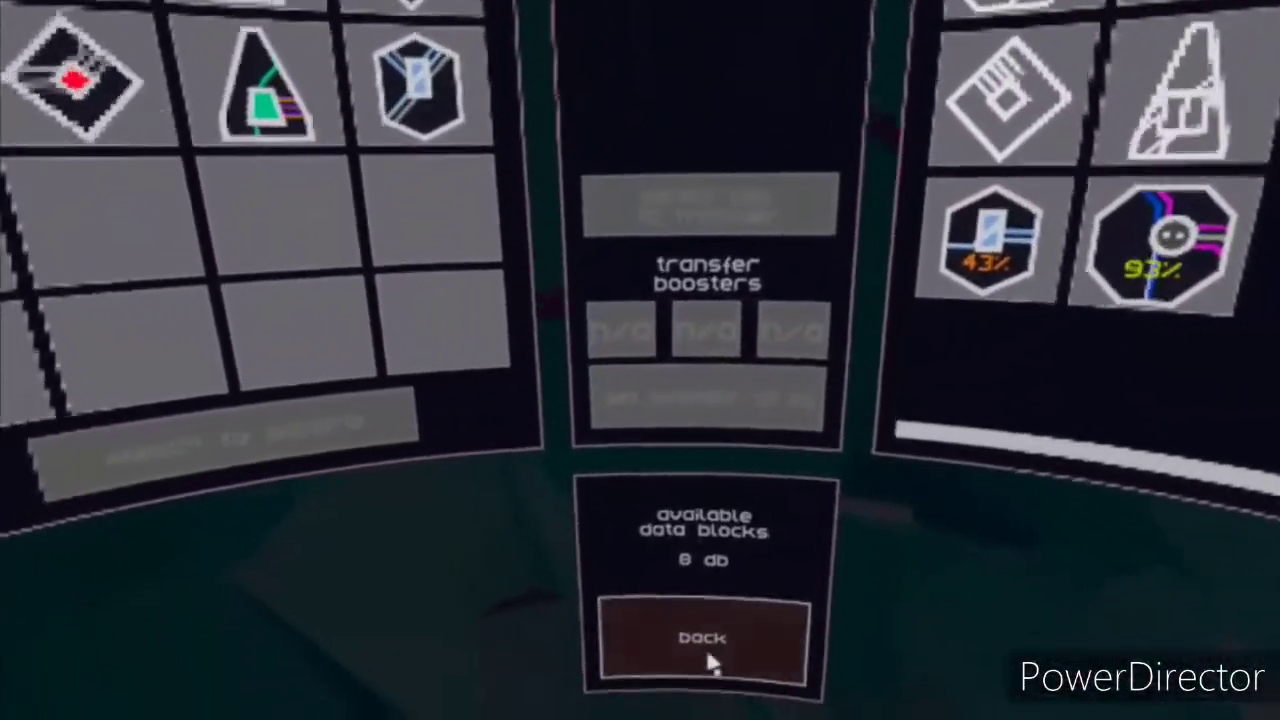
left_click(709, 663)
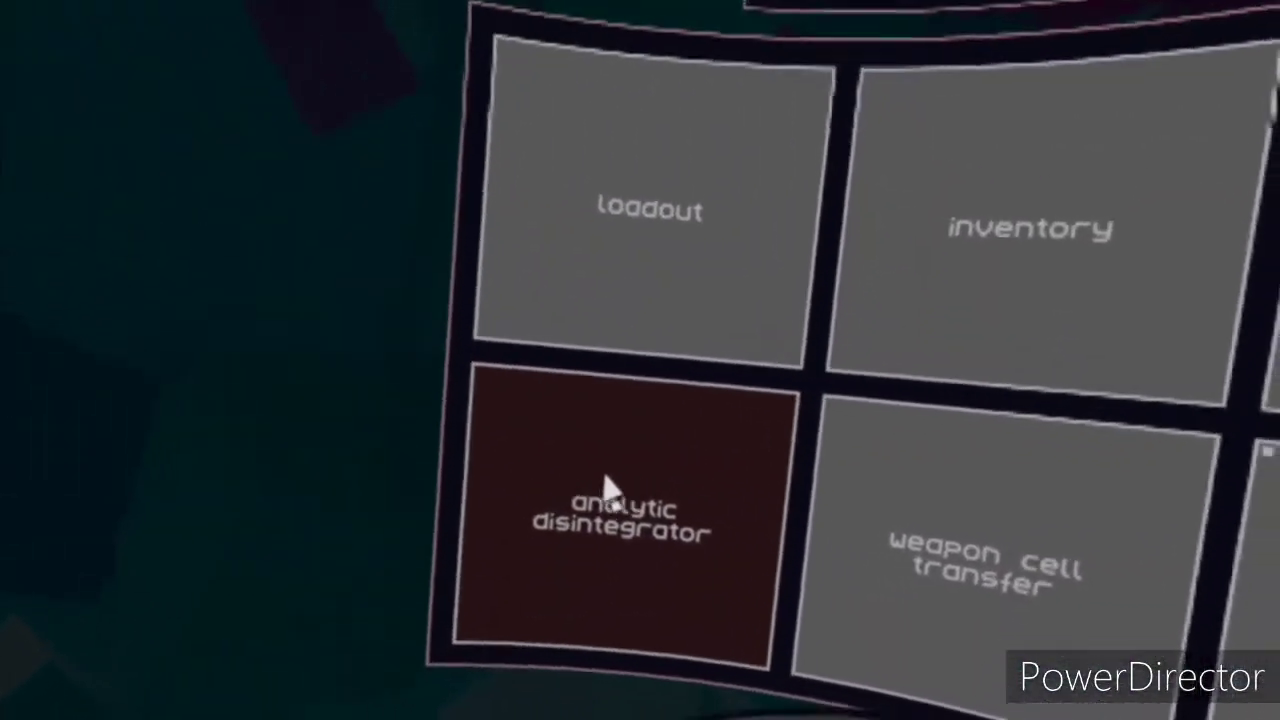
Step: In Analytic Disintegrator, drain the left item's energy into the pool and move it into health
left_click(603, 486)
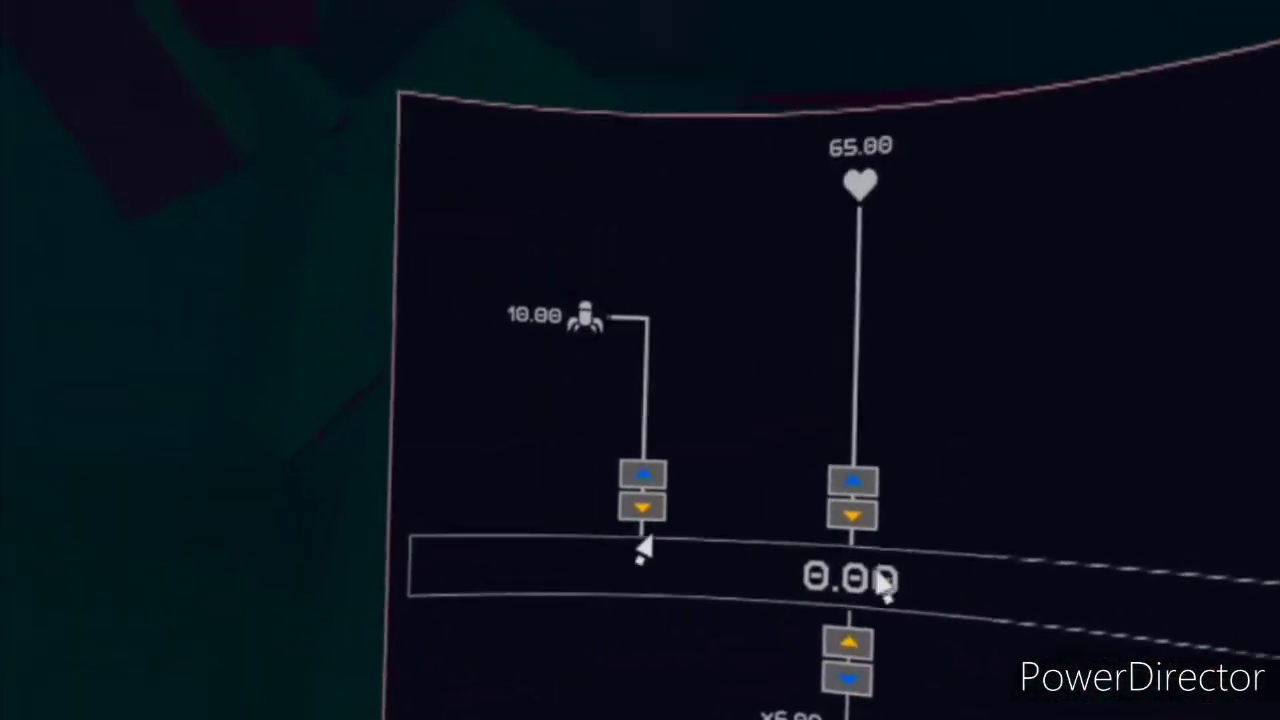
left_click(712, 536)
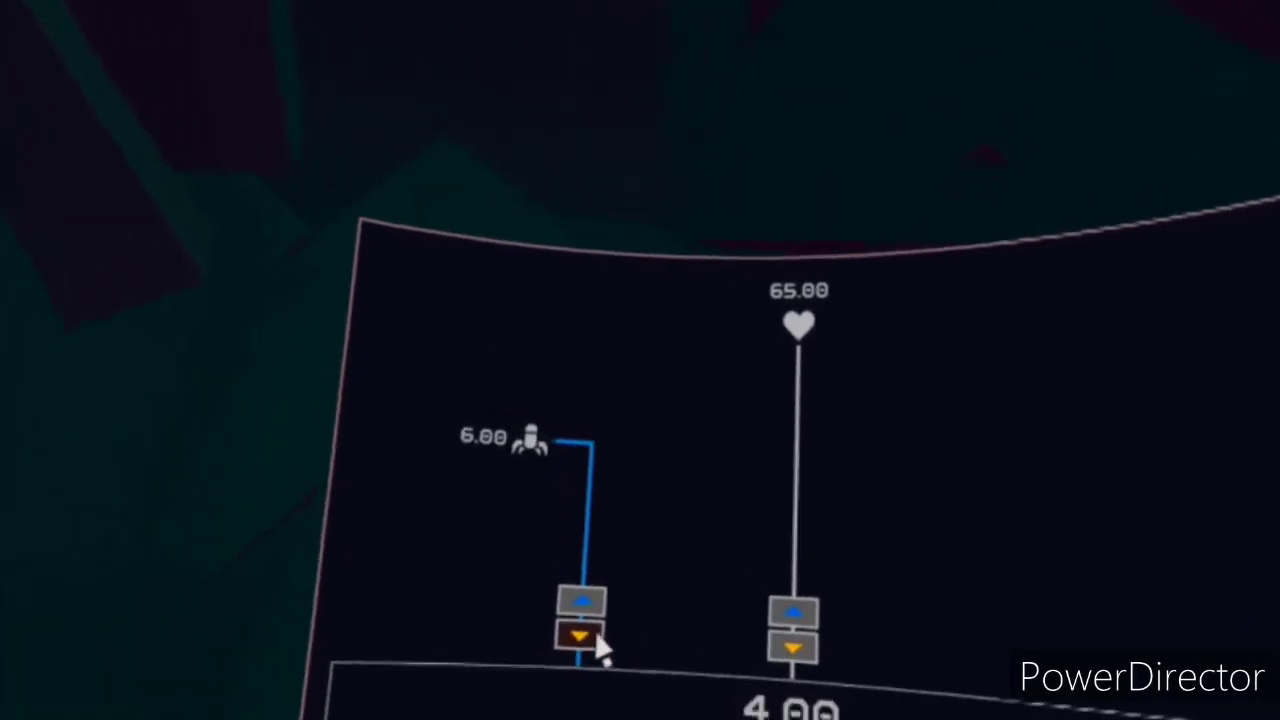
left_click(619, 588)
left_click(619, 588)
left_click(614, 545)
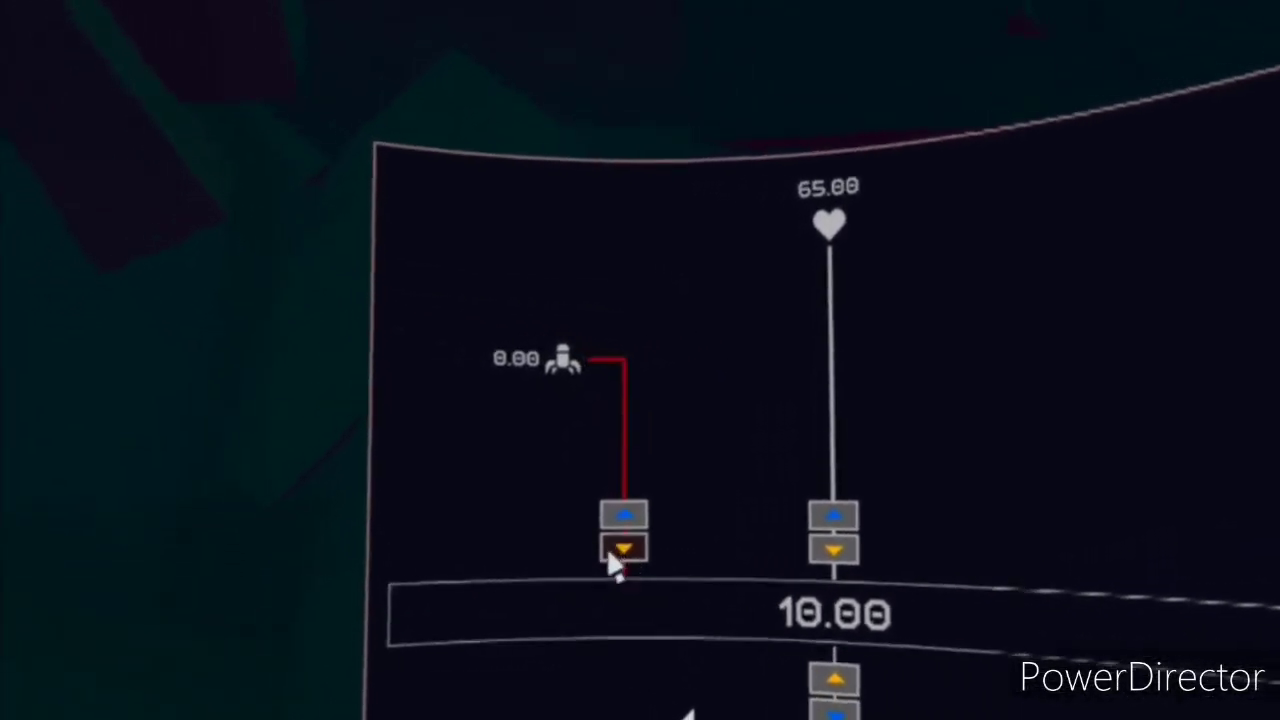
left_click(698, 445)
left_click(700, 430)
left_click(702, 405)
left_click(706, 418)
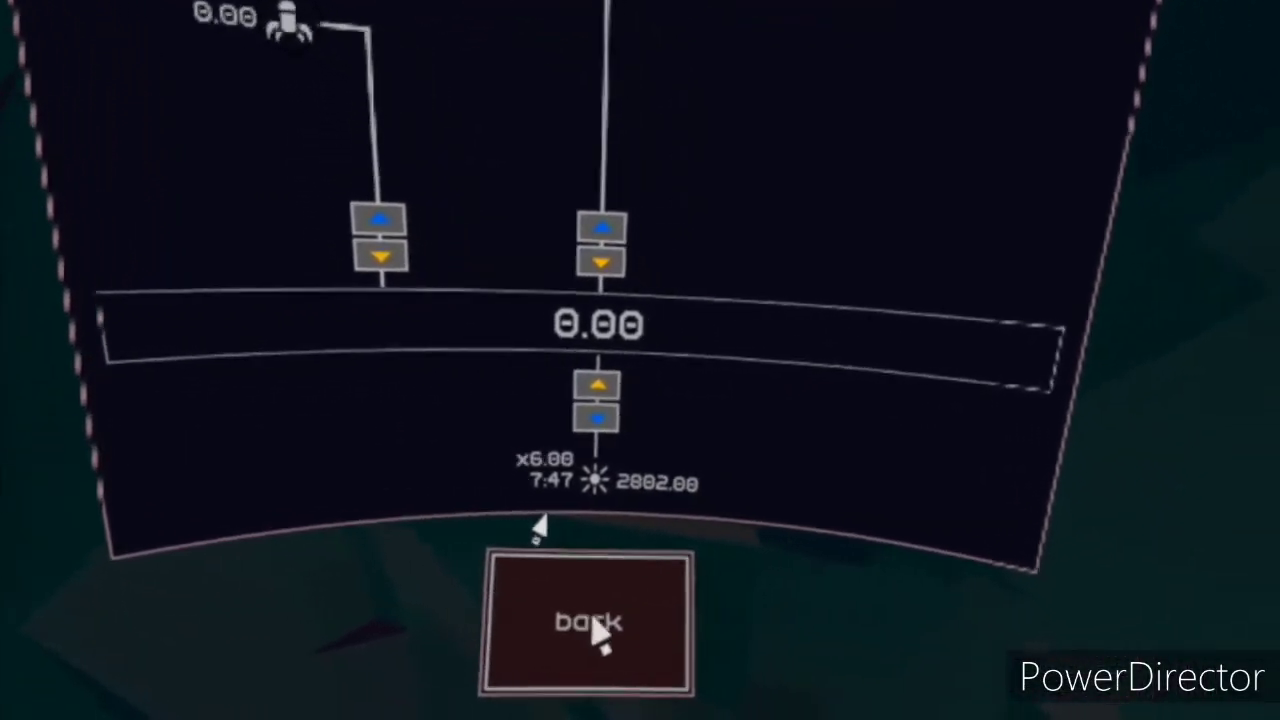
Step: Draw energy from the reserve into health, raising it to about 357, then go back
left_click(640, 405)
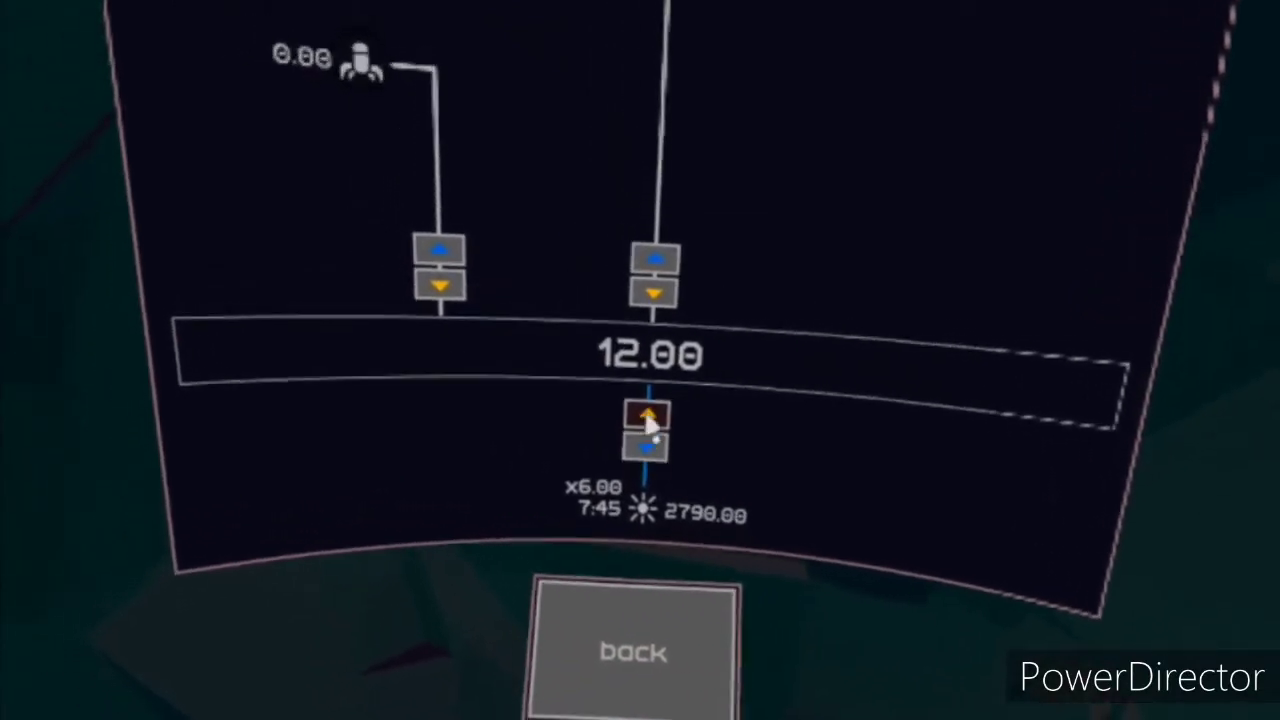
left_click(638, 428)
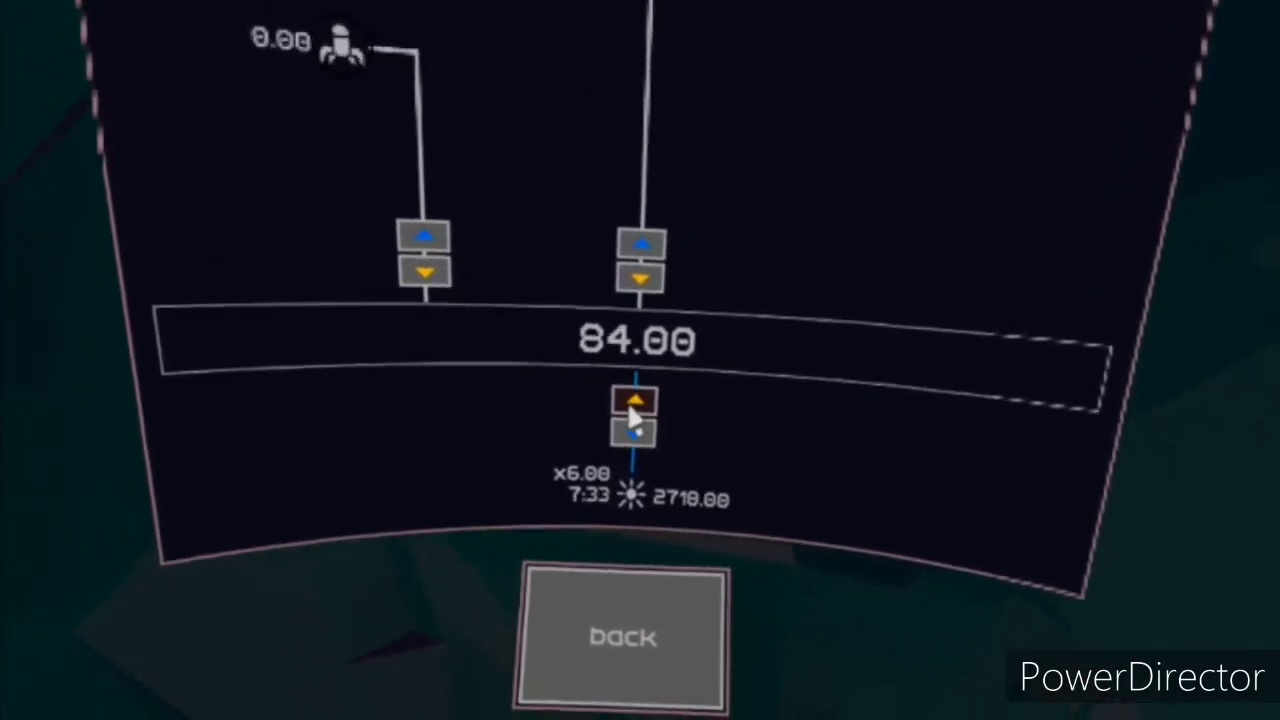
left_click(630, 408)
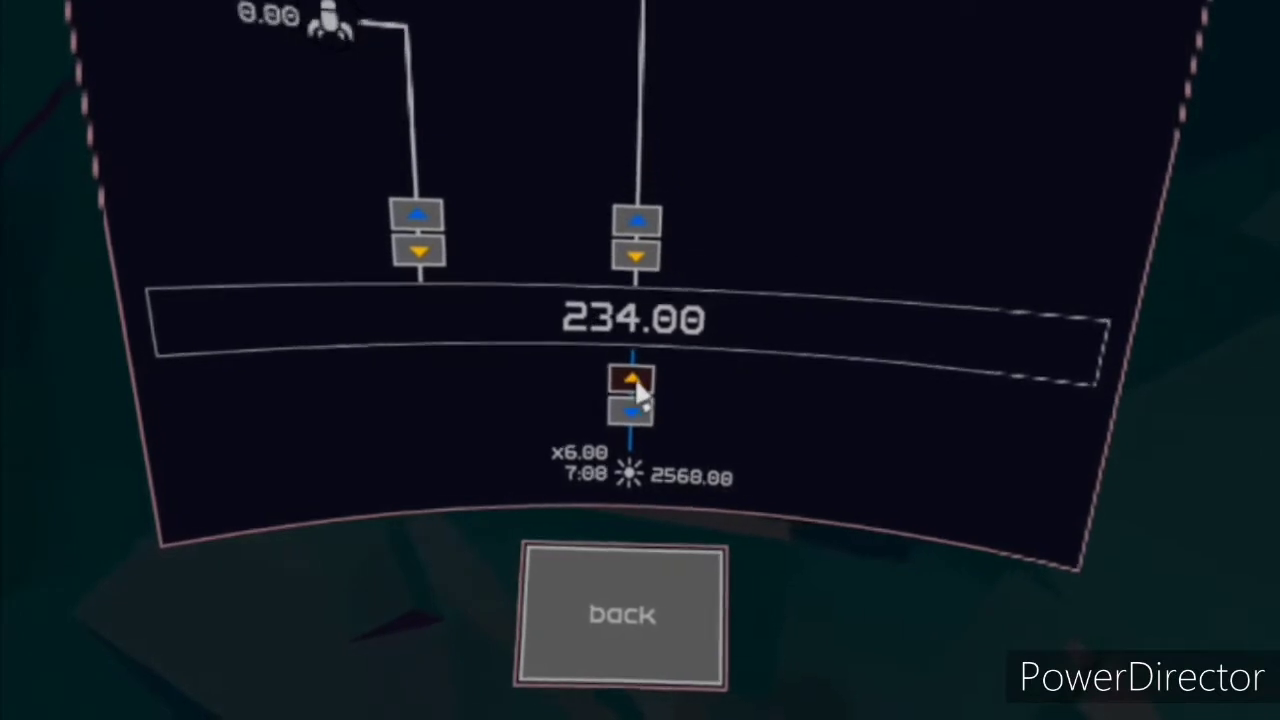
left_click(640, 395)
left_click(634, 523)
left_click(631, 555)
left_click(630, 553)
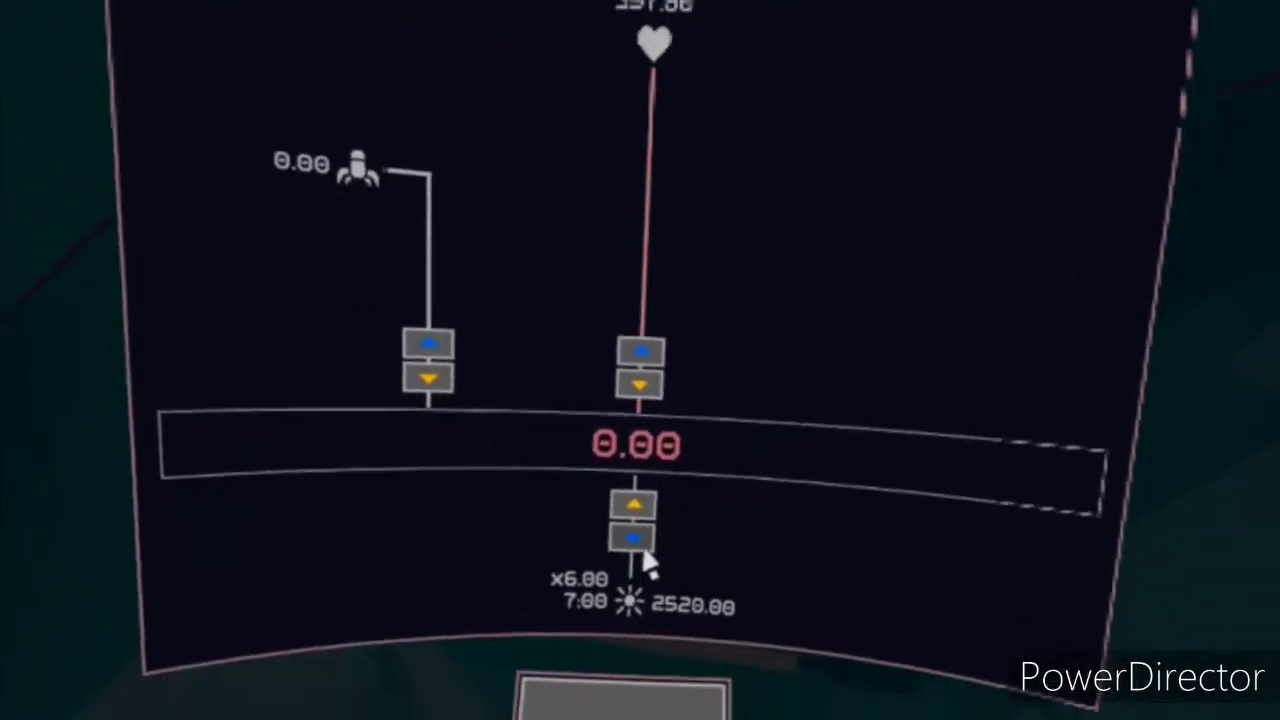
left_click(655, 605)
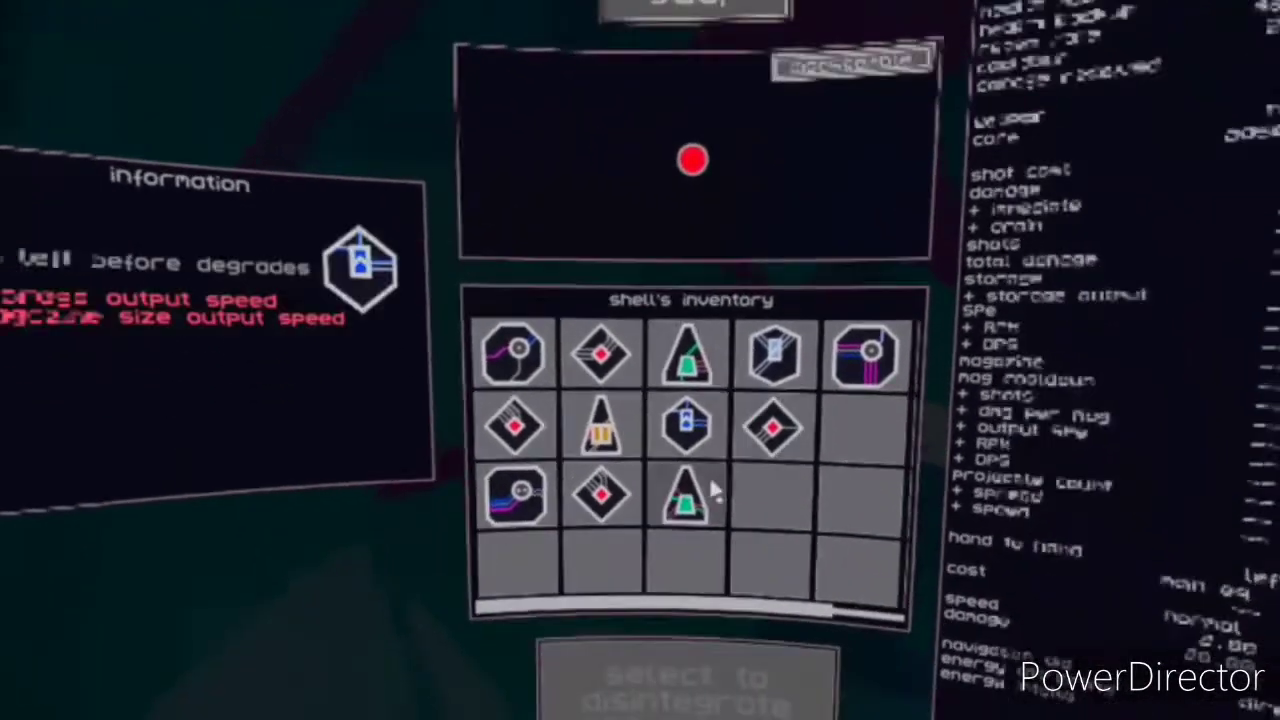
Step: Install a chassis in the assembly slot and the diamond core in the socket, then open Energy Transfer
mouse_move(714, 491)
left_mouse_down()
mouse_move(686, 368)
mouse_move(617, 530)
mouse_move(528, 605)
left_mouse_up()
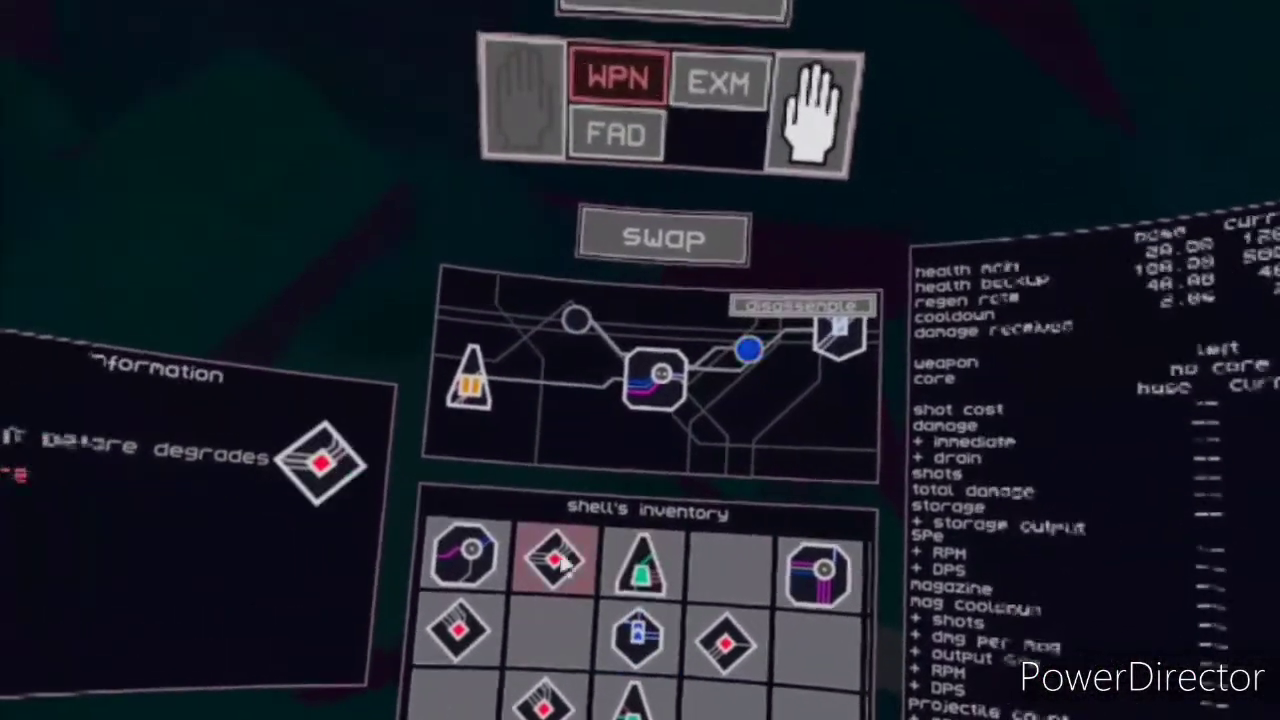
left_click_drag(558, 563, 748, 349)
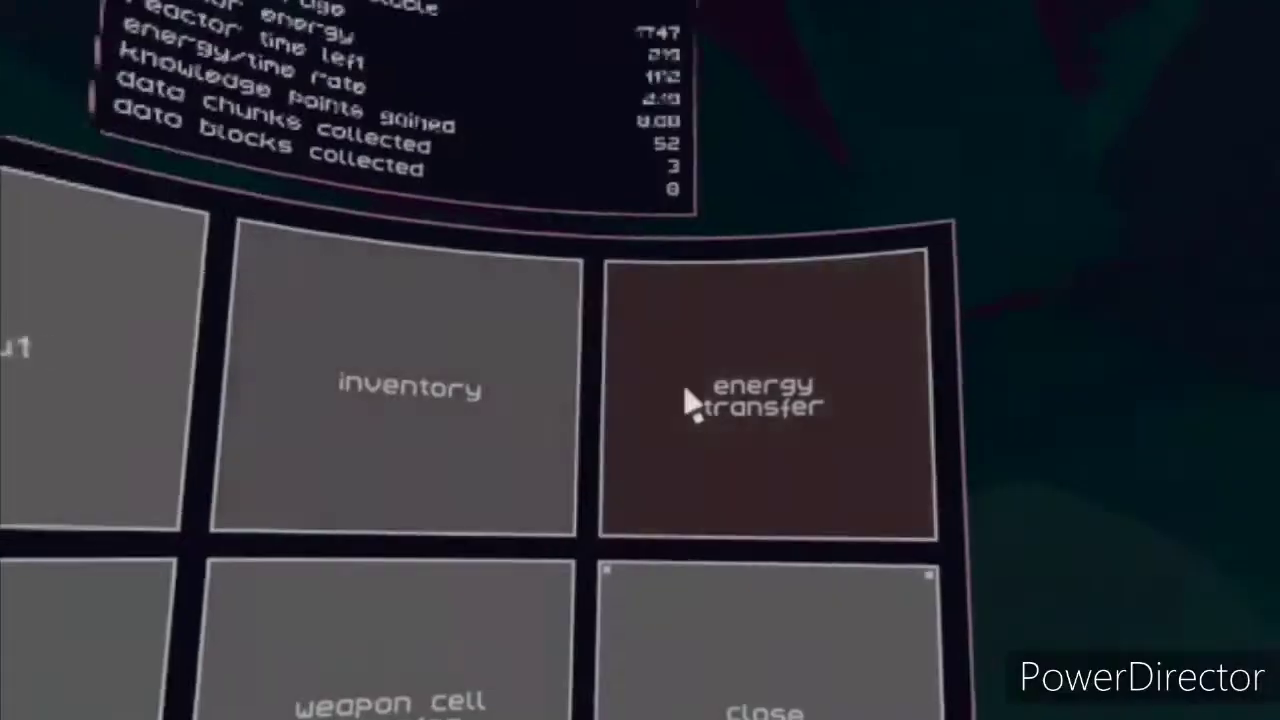
left_click(700, 400)
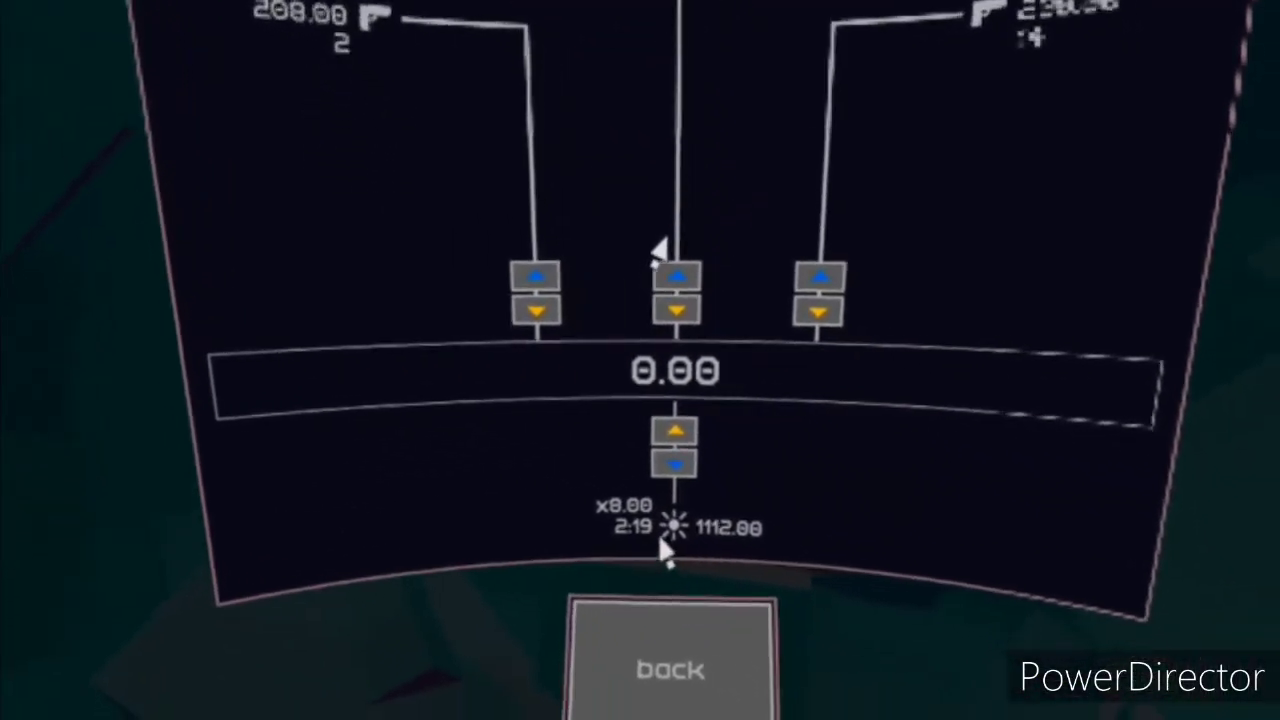
Step: Drain the left weapon to zero, sending the pooled energy to the reserve (now 1296)
left_click(684, 488)
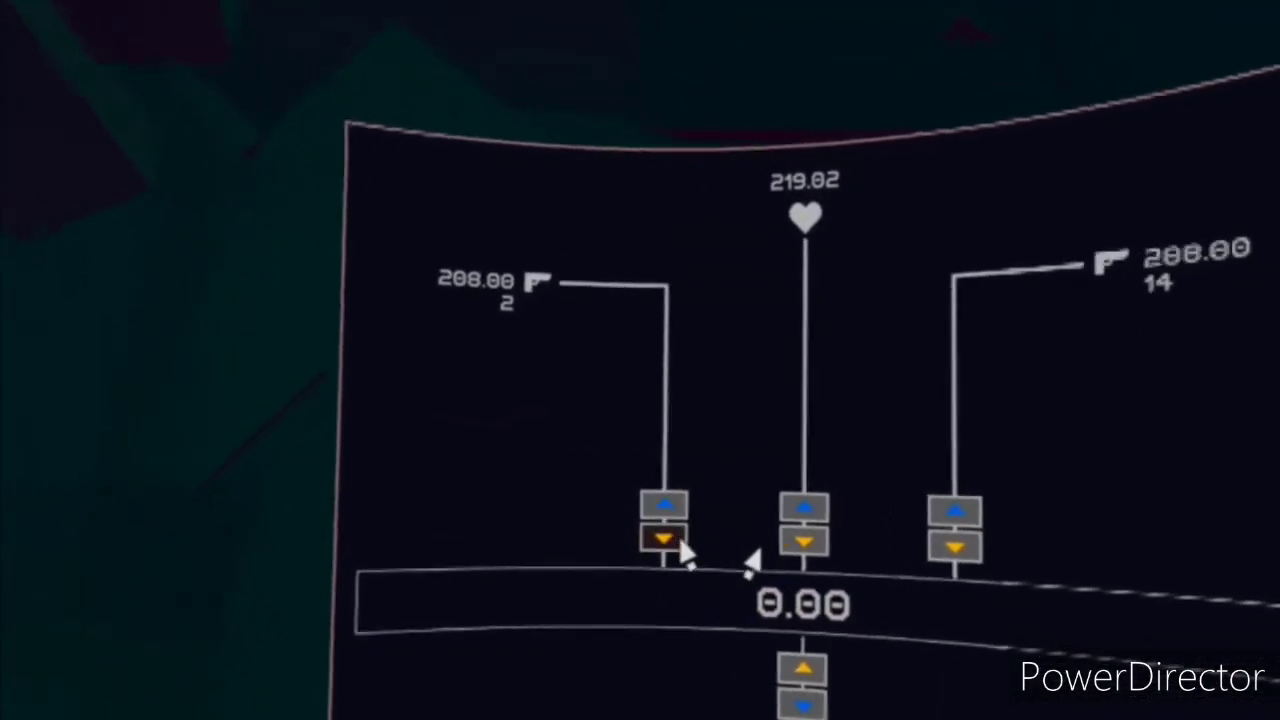
left_click_drag(710, 590, 696, 520)
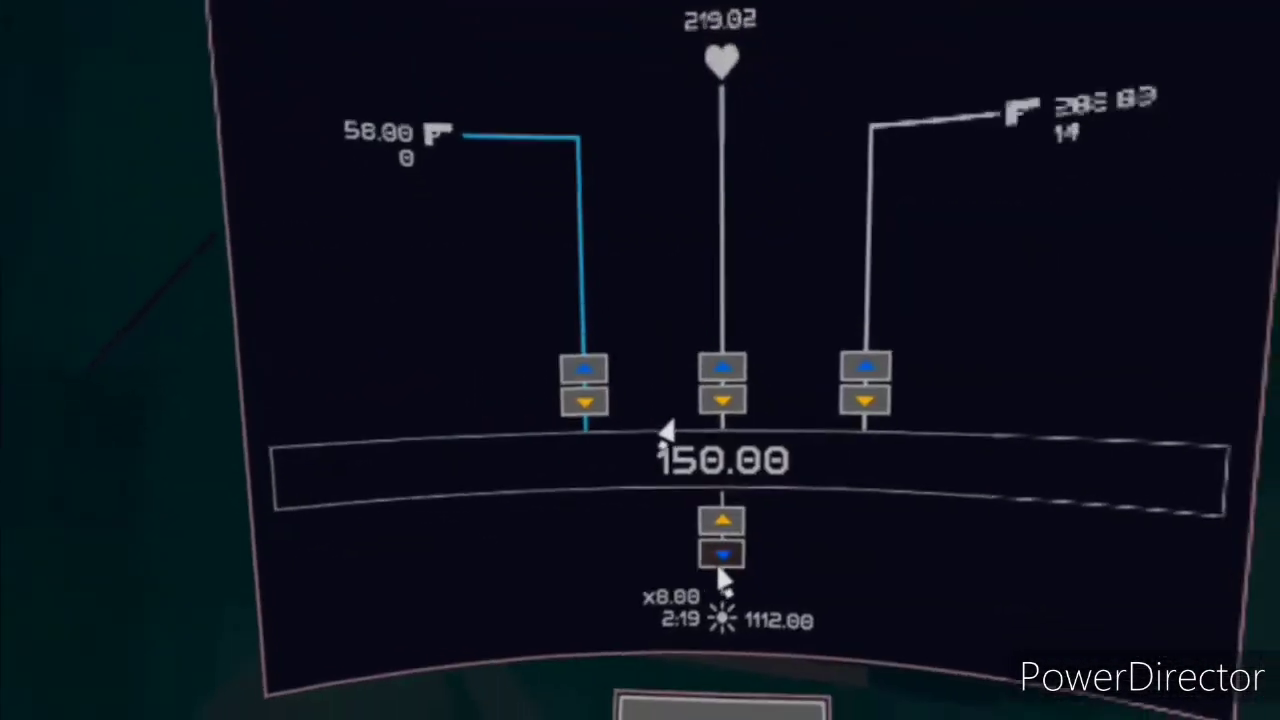
left_click(704, 516)
left_click(757, 465)
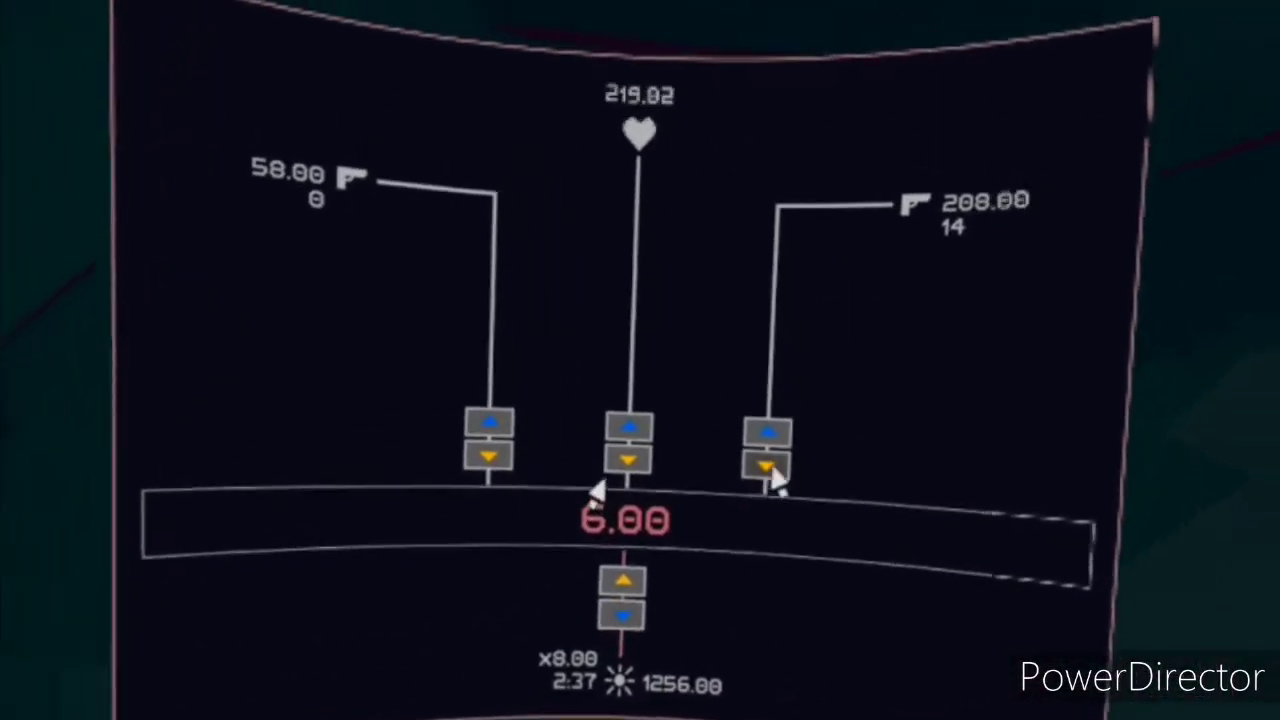
left_click(668, 570)
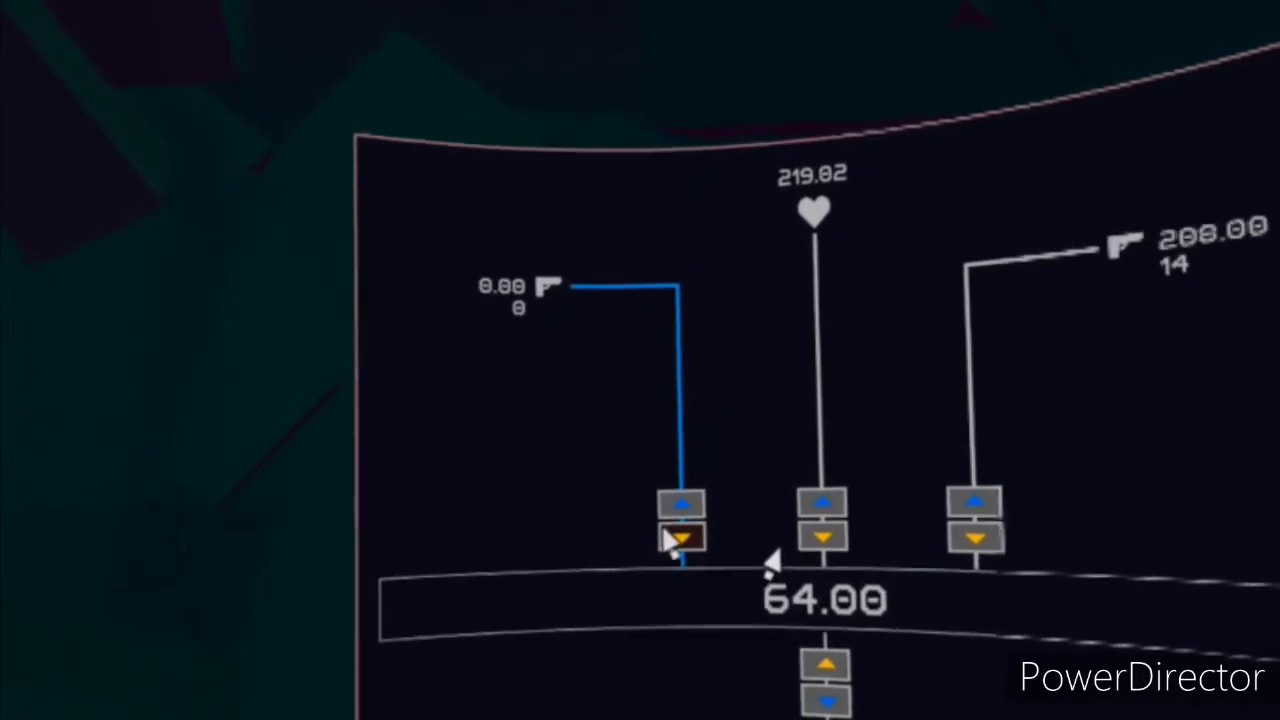
left_click(729, 543)
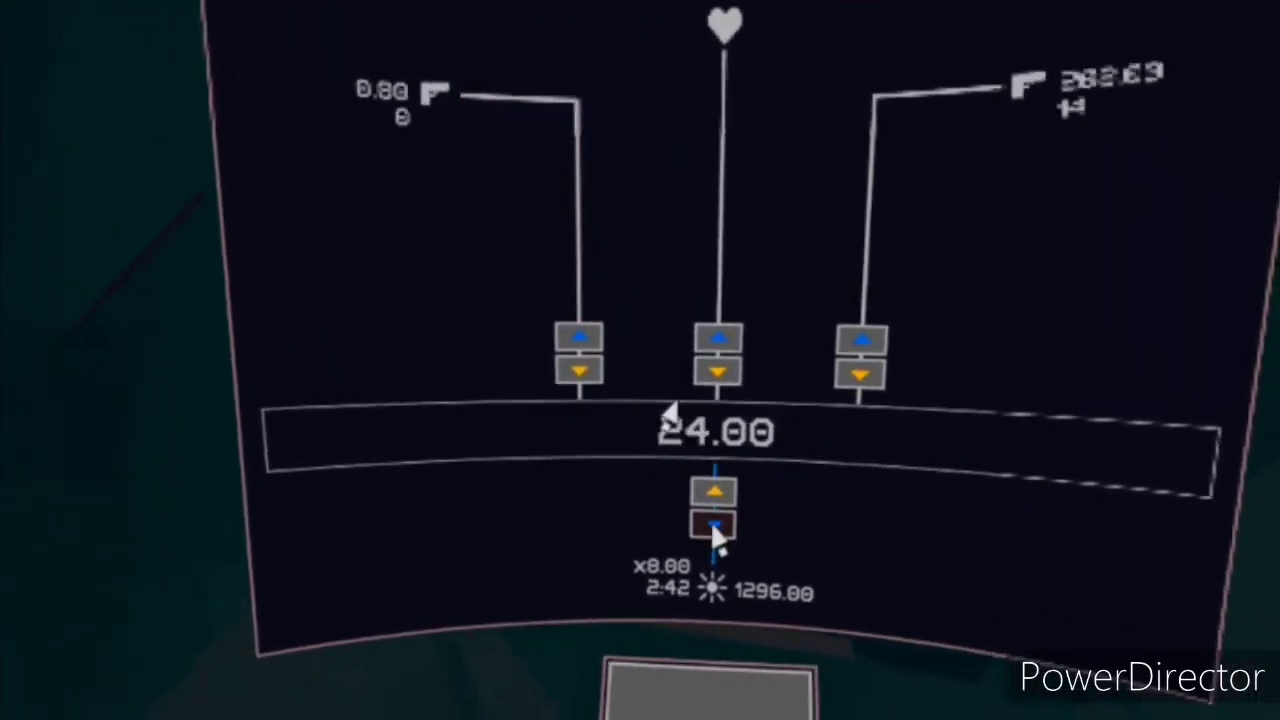